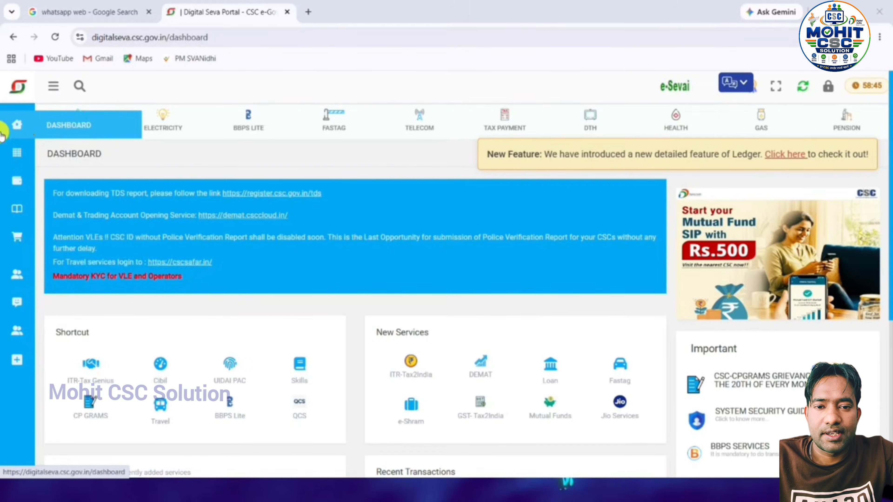
Step: Look through the Banking, Government and Electricity service pages of the Digital Seva Portal and return to the dashboard
left_click(28, 129)
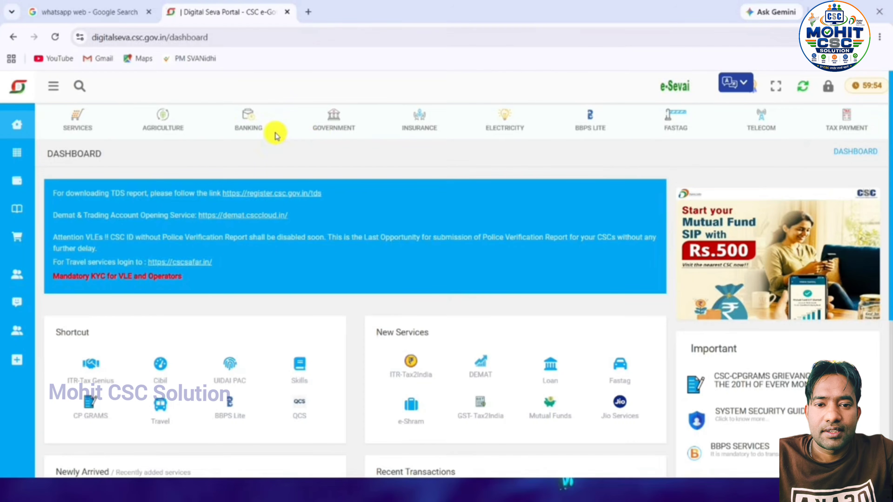
left_click(242, 122)
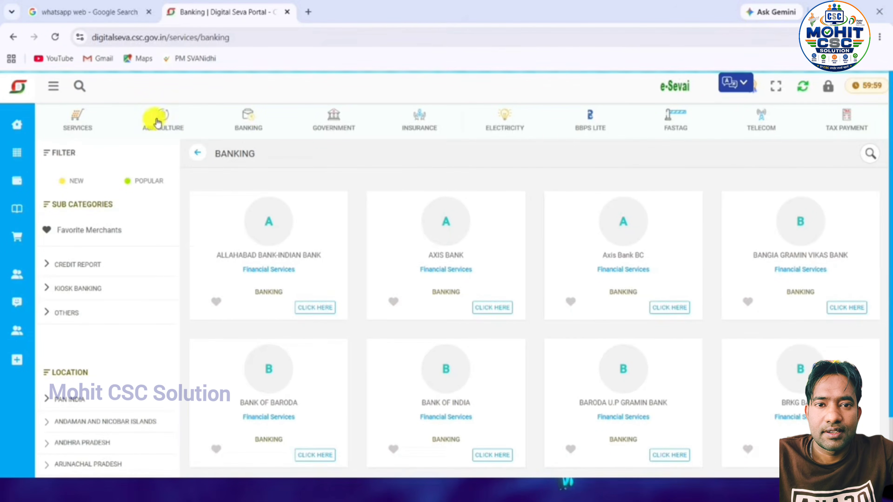
left_click(325, 135)
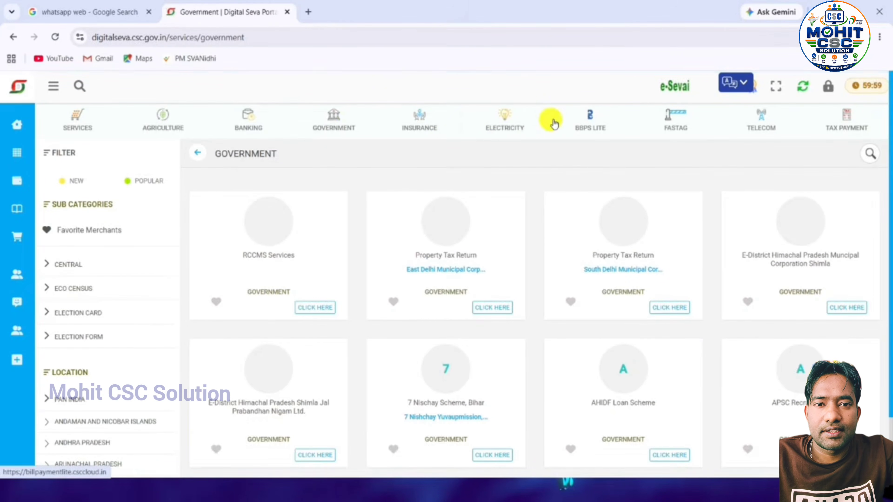
left_click(511, 123)
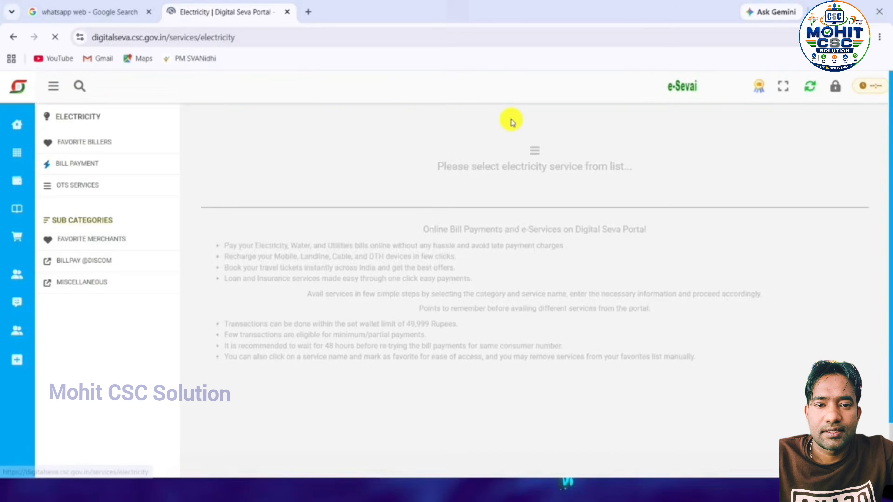
left_click(18, 116)
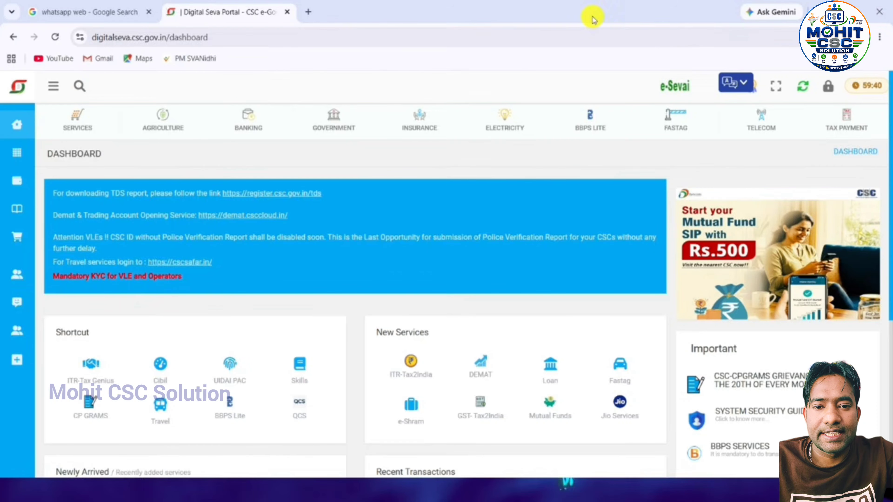
Step: Search Google for "csc registration" in a new tab and open the CSC Registration site
left_click(308, 12)
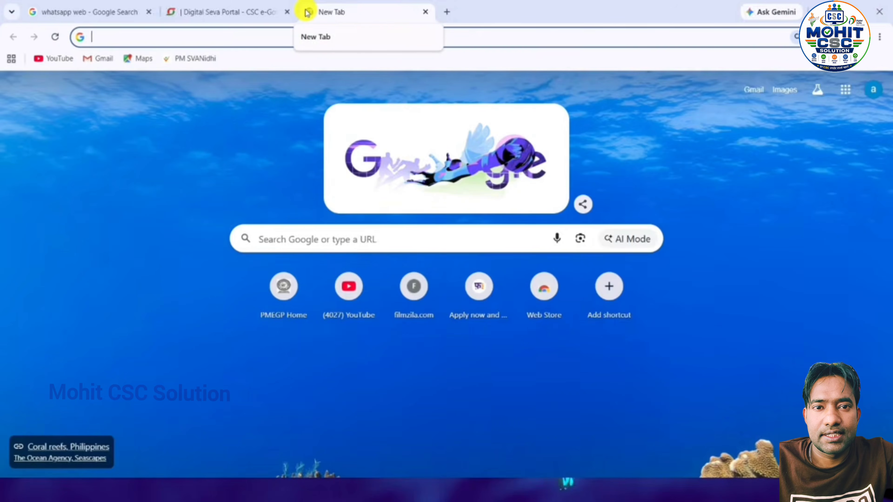
left_click(278, 242)
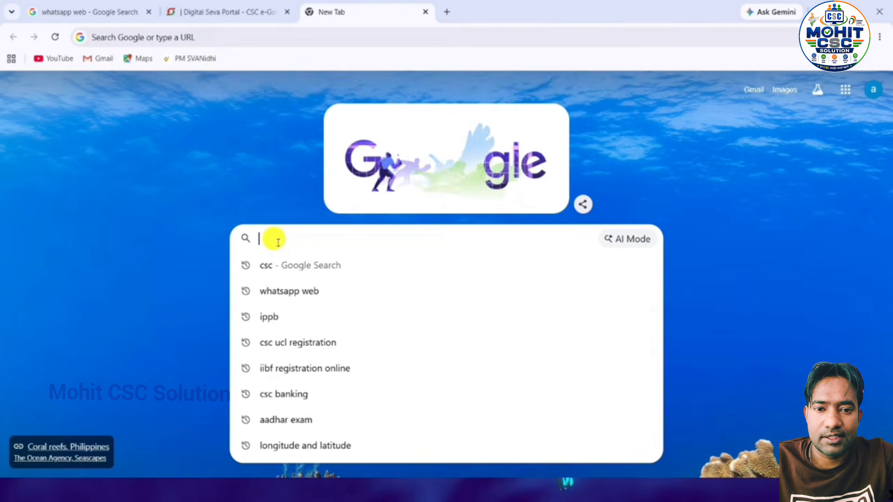
type("csc r")
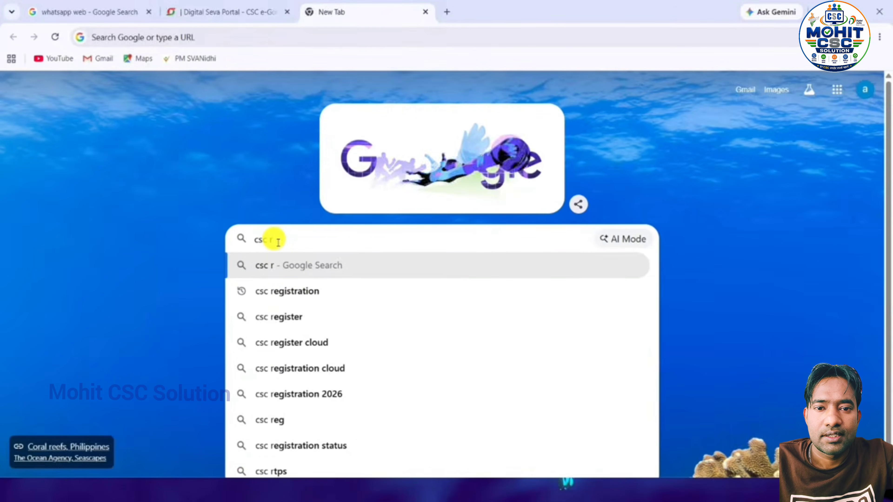
left_click(295, 291)
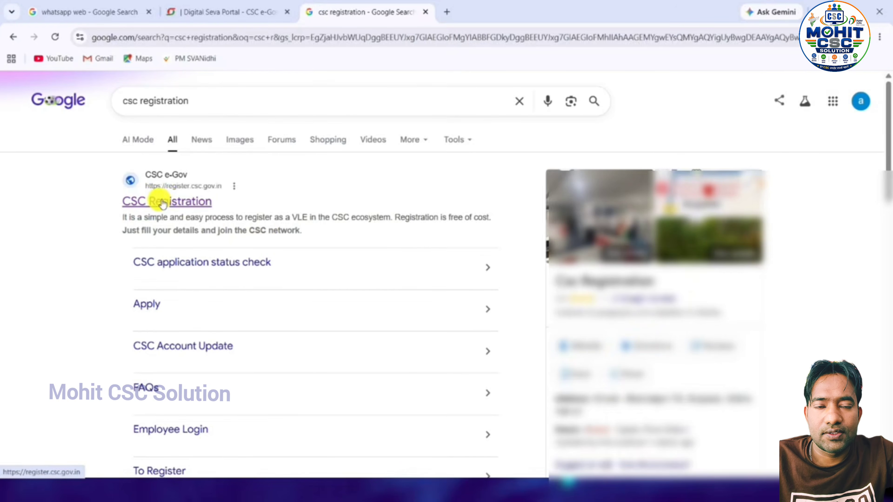
left_click(148, 206)
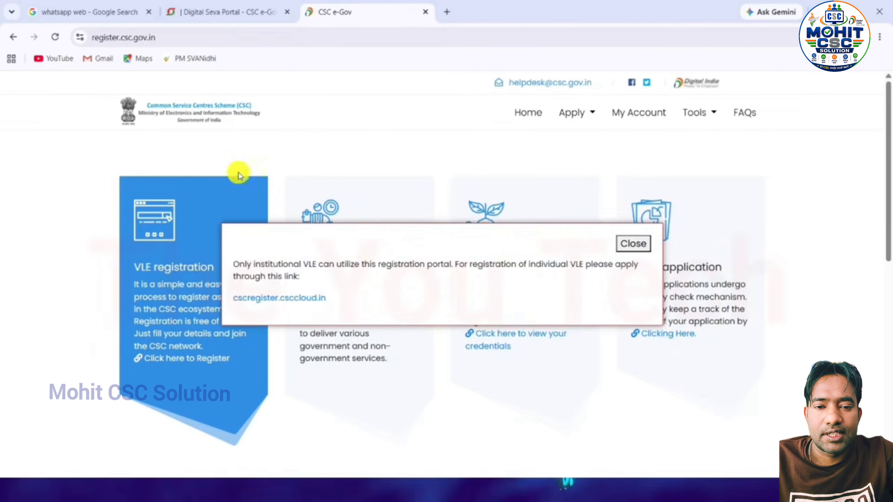
Step: View the My Account login form on the CSC registration site, including its CSC ID field, and close the tab
left_click(570, 114)
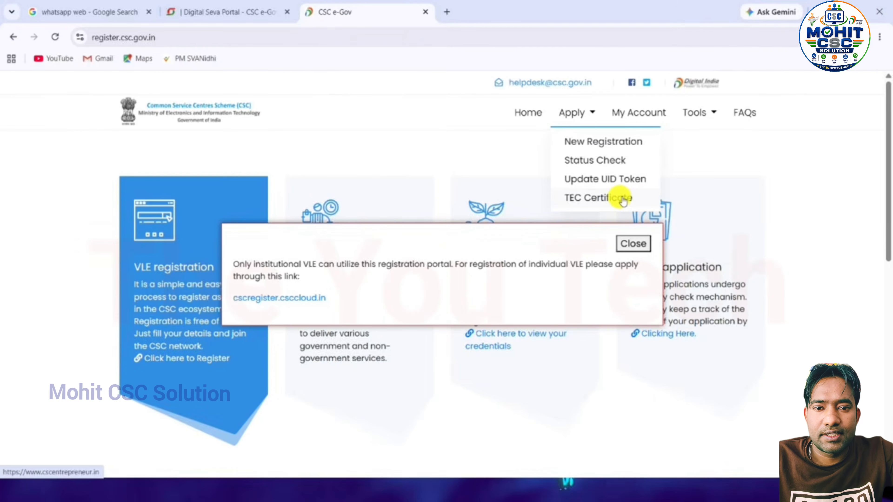
left_click(625, 116)
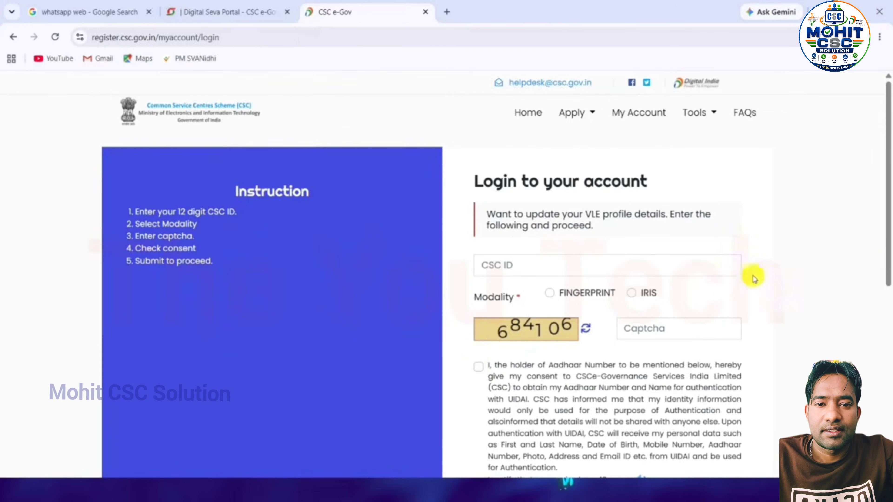
mouse_move(887, 255)
left_mouse_down()
mouse_move(889, 395)
mouse_move(888, 268)
left_mouse_up()
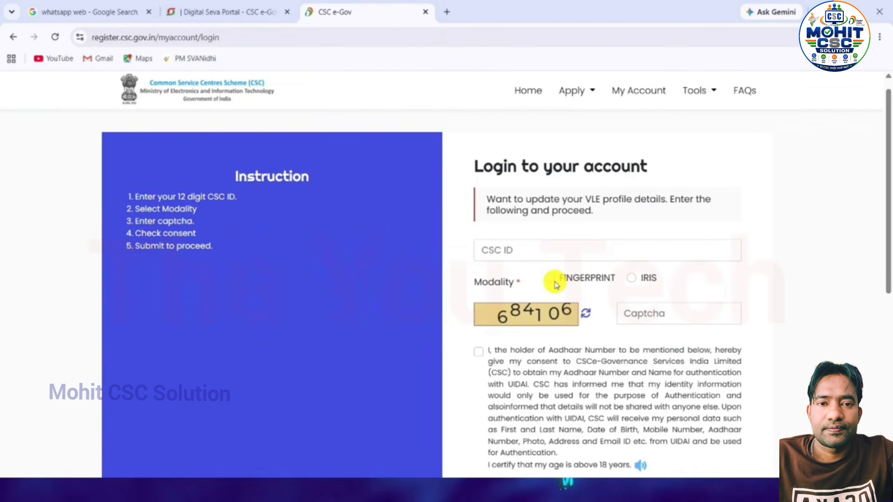
left_click(503, 254)
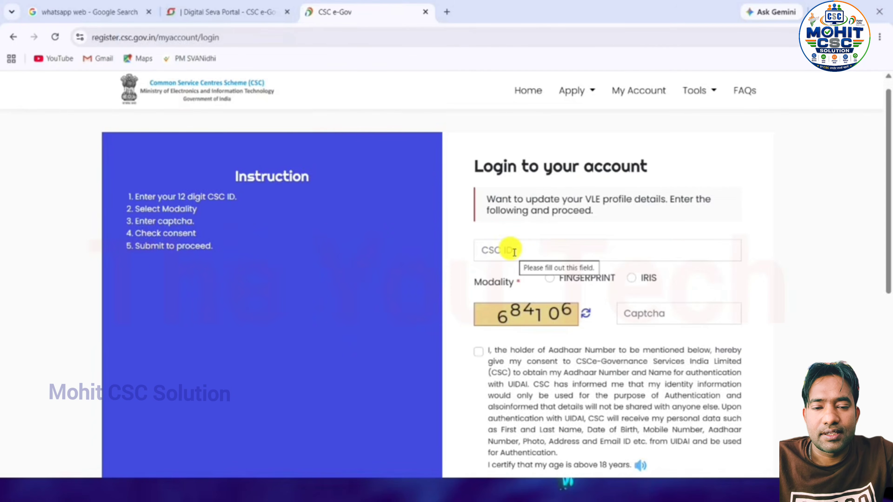
left_click(426, 13)
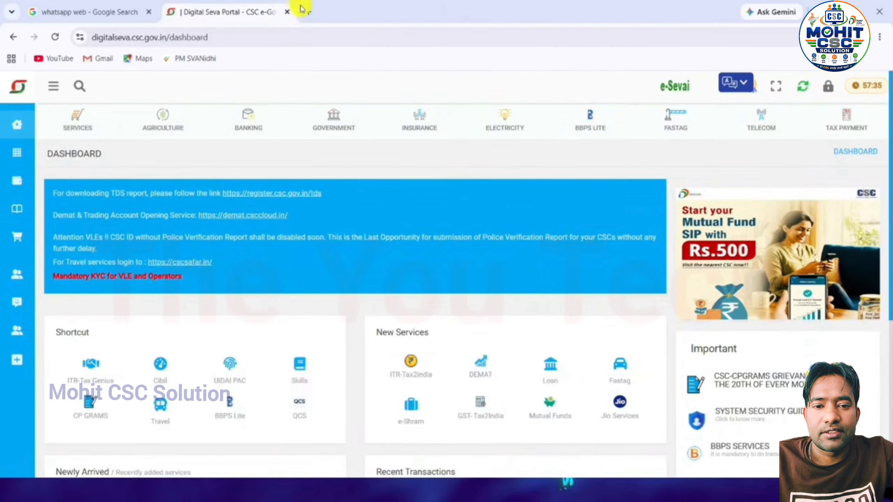
Step: Search for "csc registration" in a new tab, close the spare blank tab and open the CSC Account Update page
double_click(307, 15)
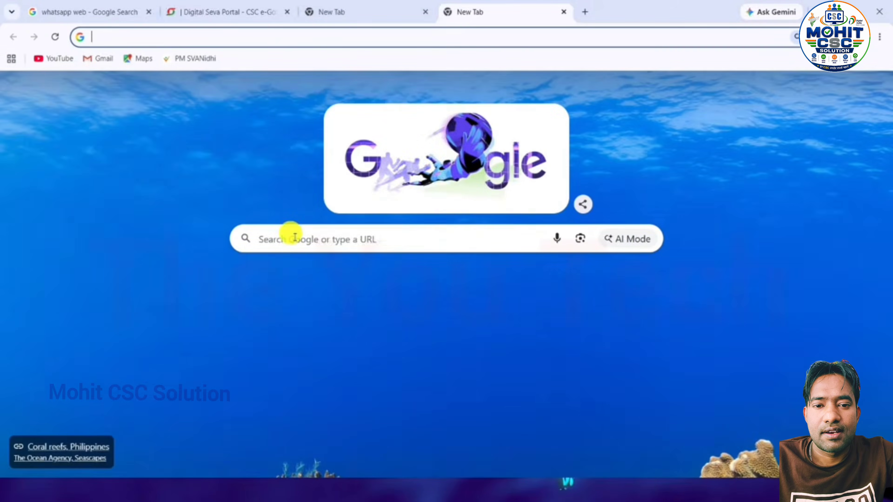
left_click(289, 237)
left_click(284, 292)
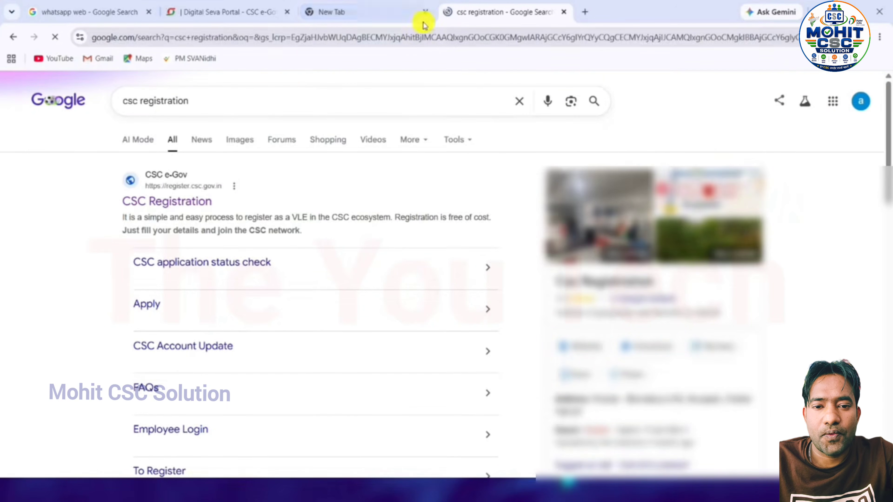
left_click(425, 12)
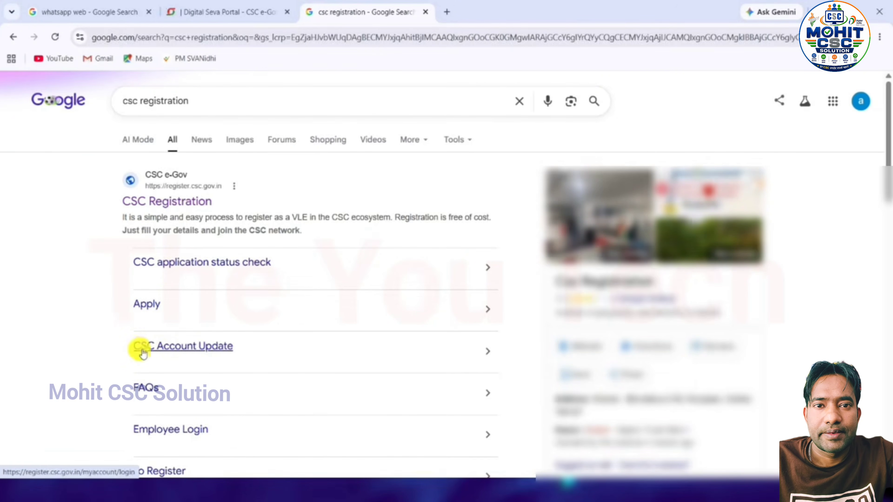
left_click(213, 351)
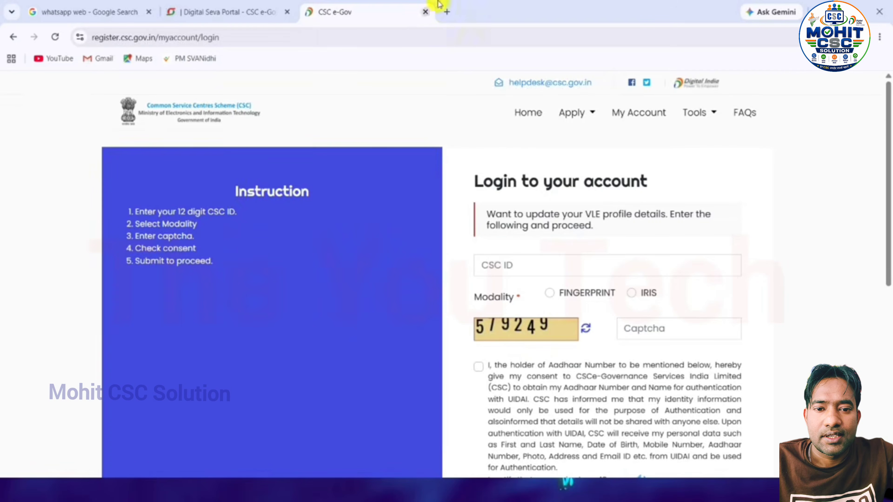
Step: Find the CSC Registration site again in another new tab and follow its cscregister.csccloud.in link for individual VLE registration
left_click(448, 13)
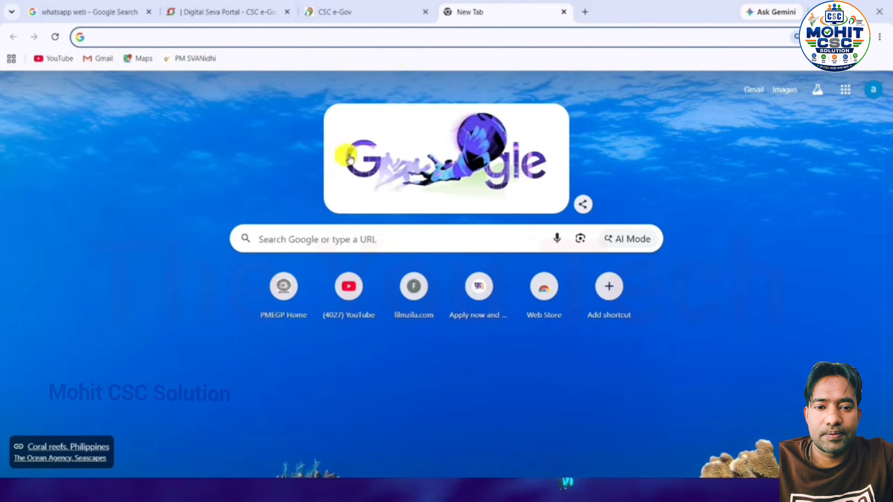
left_click(284, 233)
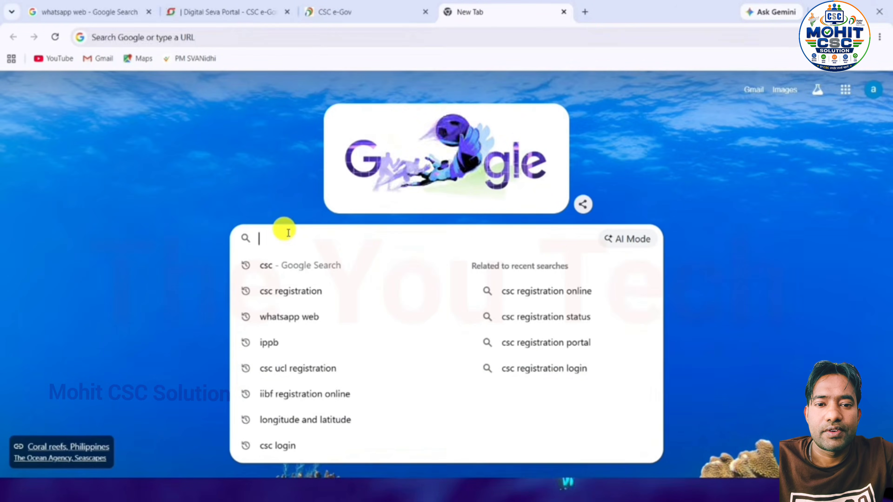
left_click(276, 291)
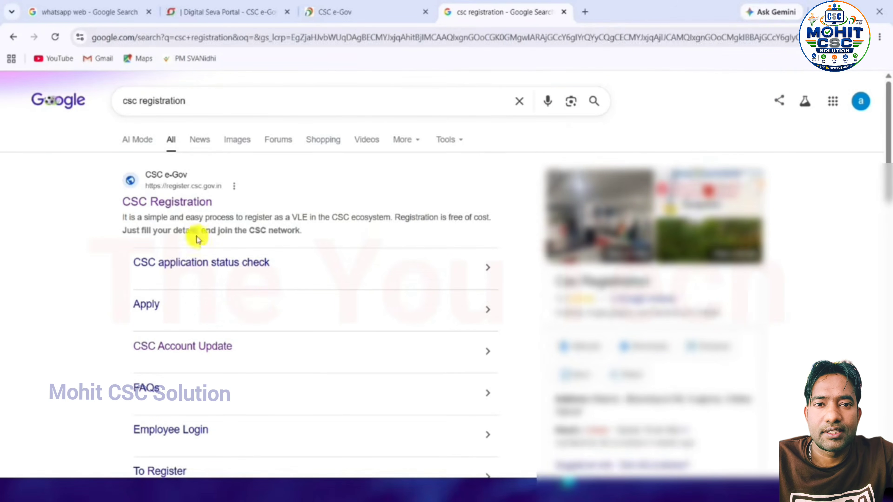
left_click(169, 207)
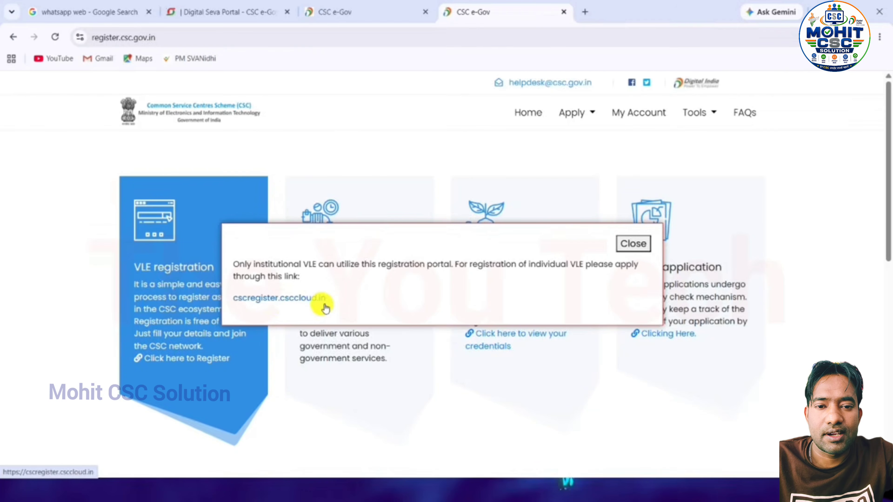
left_click(293, 298)
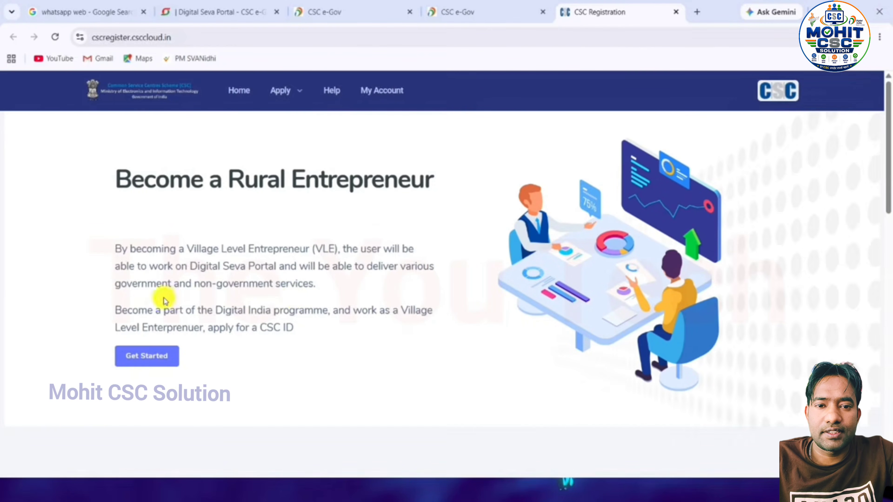
Step: Open the VLE registration requirements and highlight the Aadhaar and PAN Card, Applicant's Photo, TEC Certificate and Bank BC Certificate entries
left_click(145, 363)
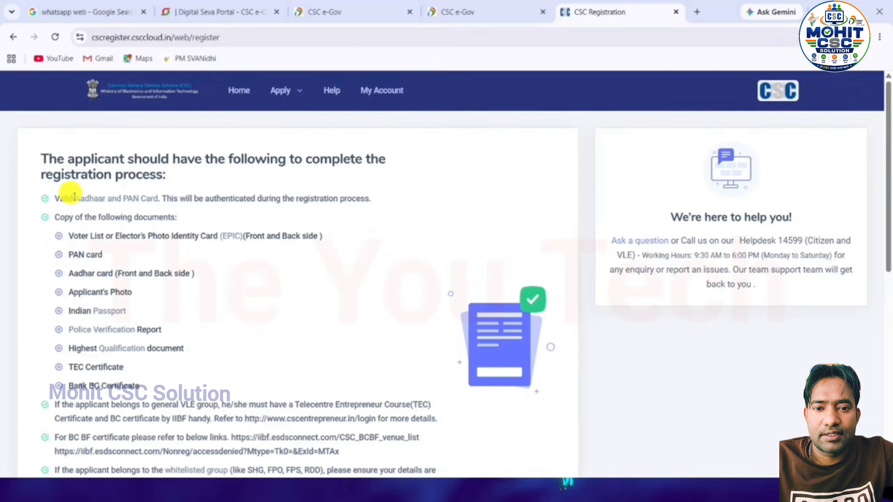
left_click_drag(74, 197, 161, 207)
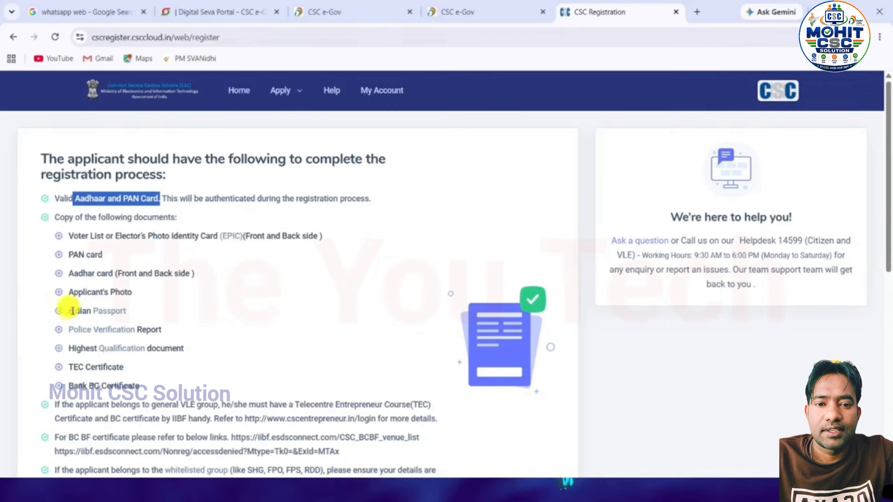
double_click(71, 295)
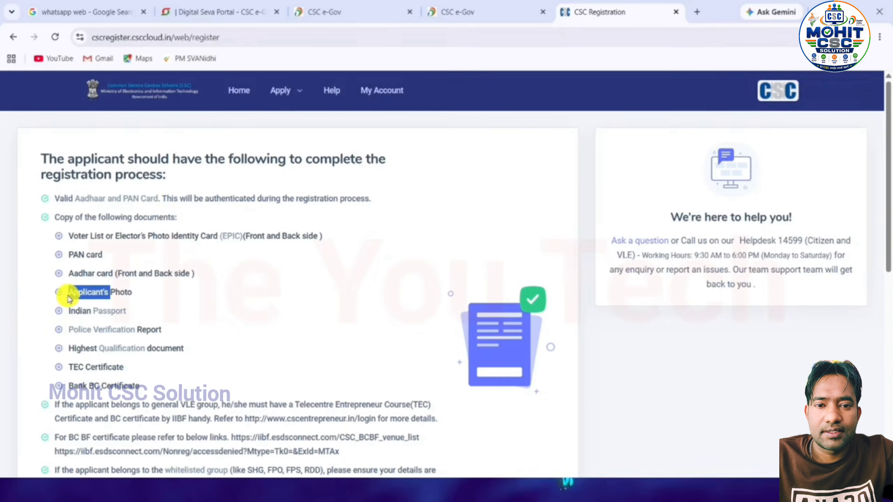
left_click(128, 294)
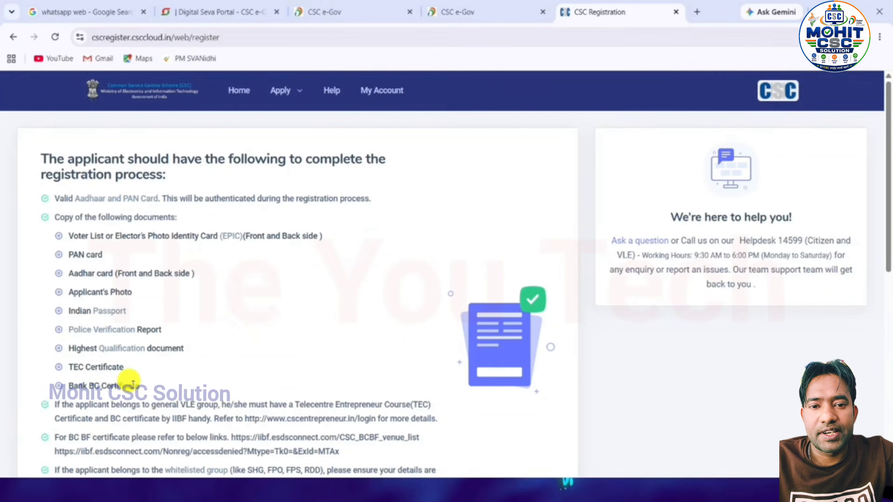
left_click_drag(68, 366, 143, 392)
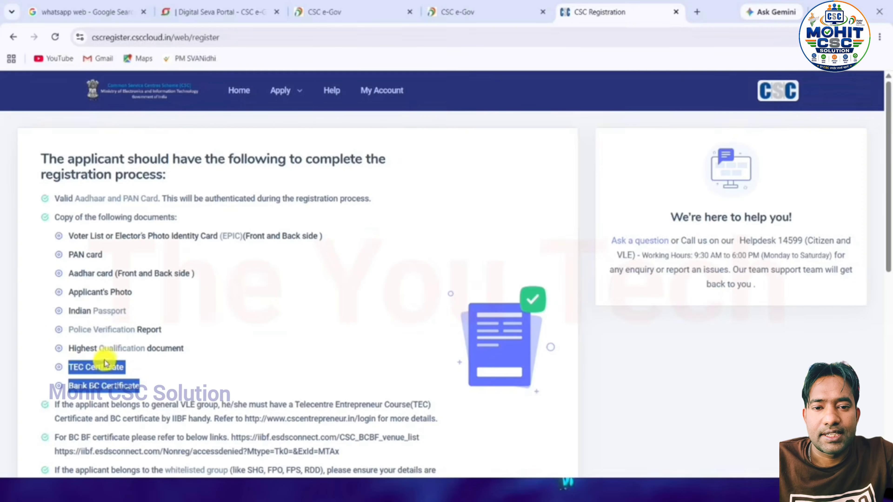
Step: Return to the Digital Seva Portal, browse the further service categories and open the account's Operators management page
left_click(181, 14)
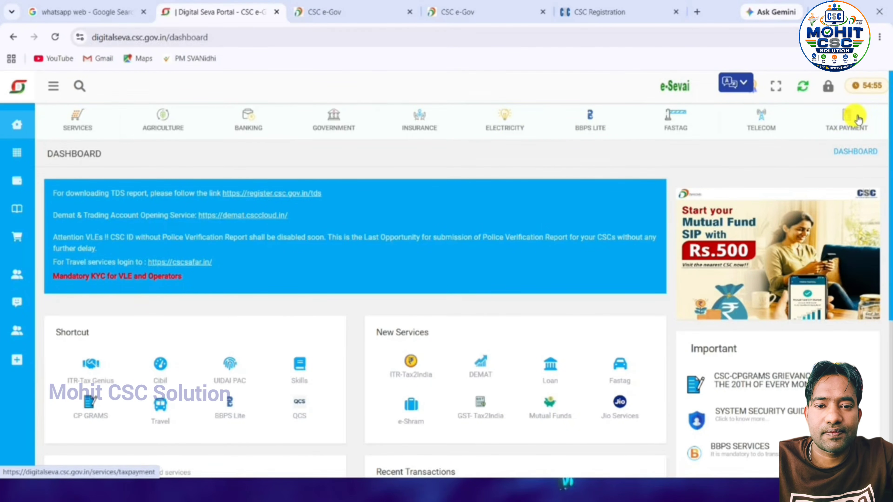
left_click_drag(858, 120, 308, 169)
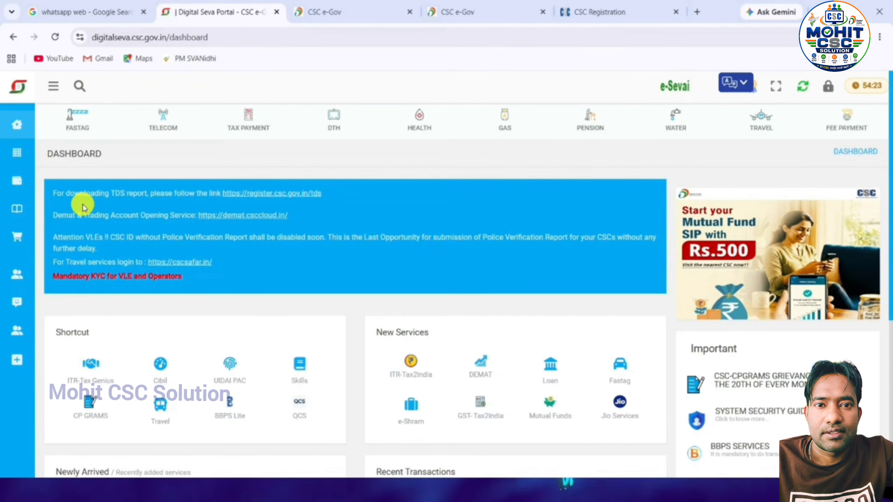
mouse_move(14, 172)
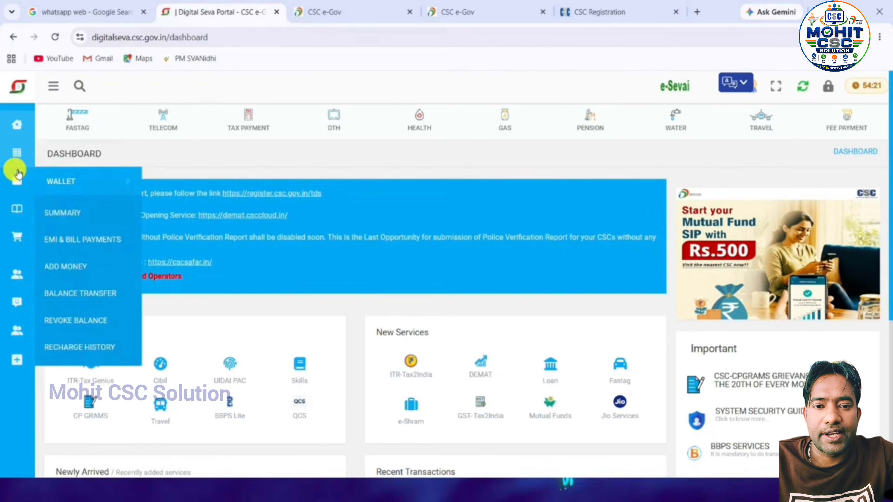
mouse_move(20, 248)
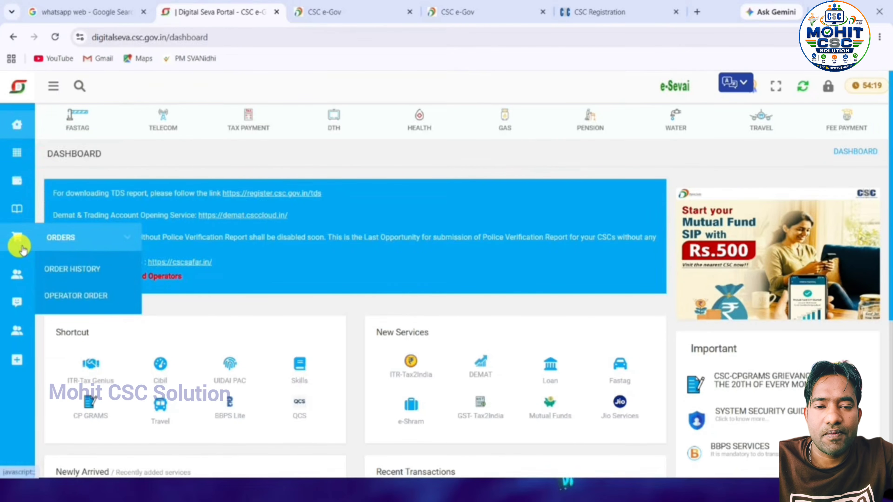
mouse_move(18, 268)
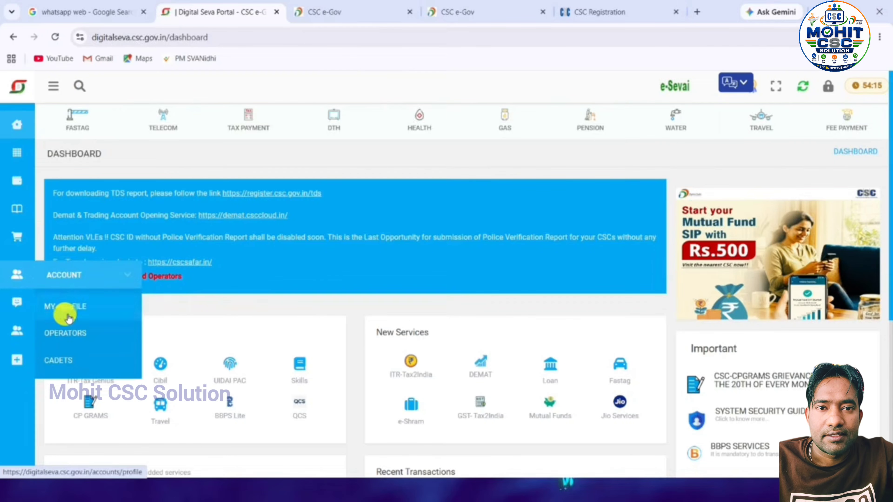
left_click(67, 332)
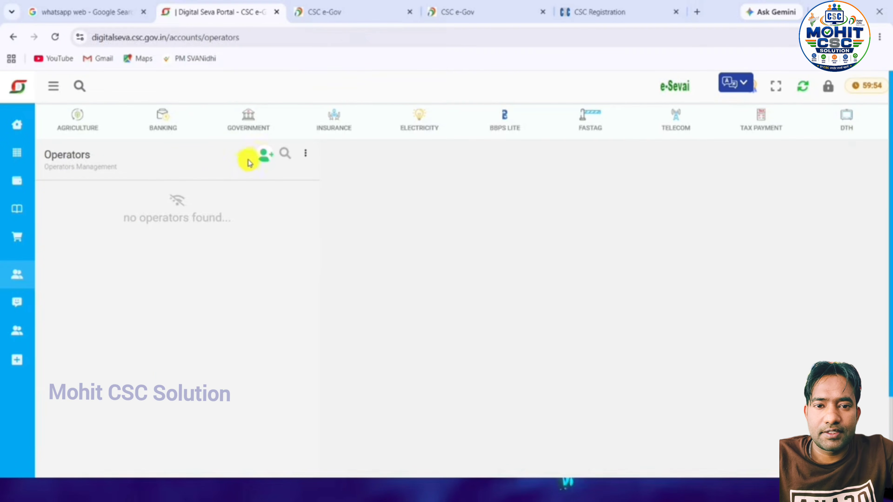
Step: Open the Add New Operator form, review its fields alongside the CSC account login page, and return to the Digital Seva dashboard
left_click(264, 161)
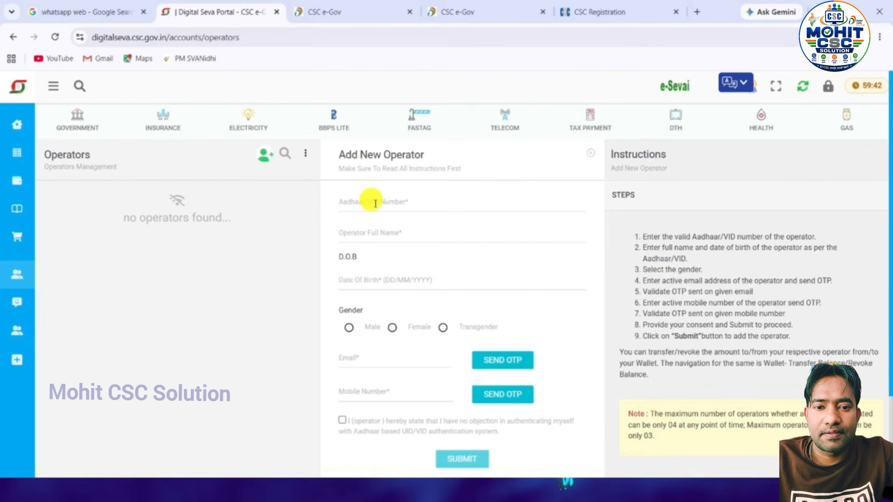
left_click(366, 10)
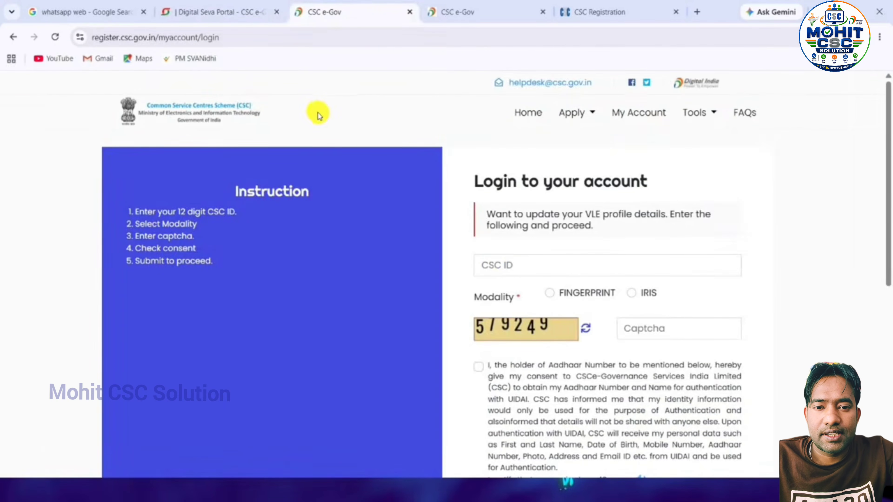
left_click(222, 13)
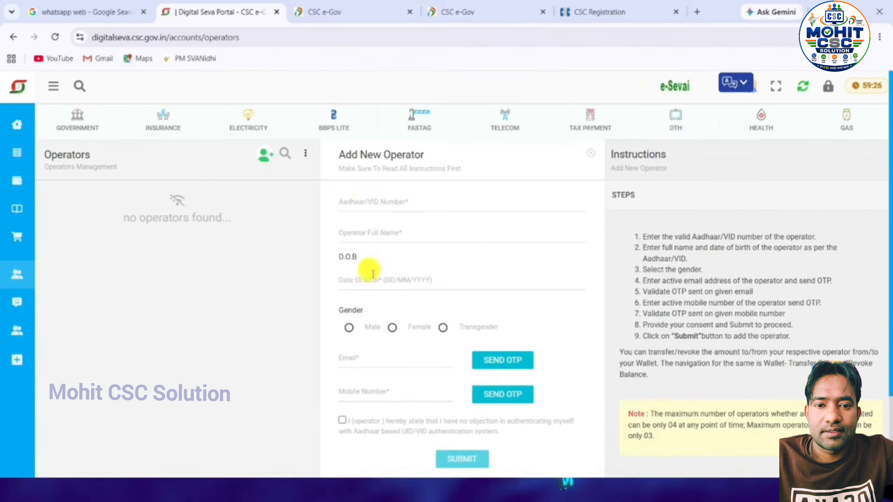
left_click(348, 328)
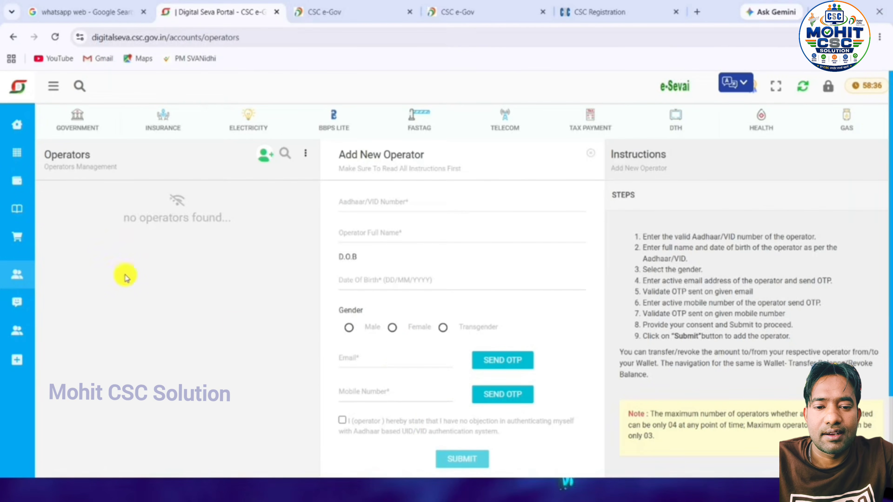
left_click(13, 122)
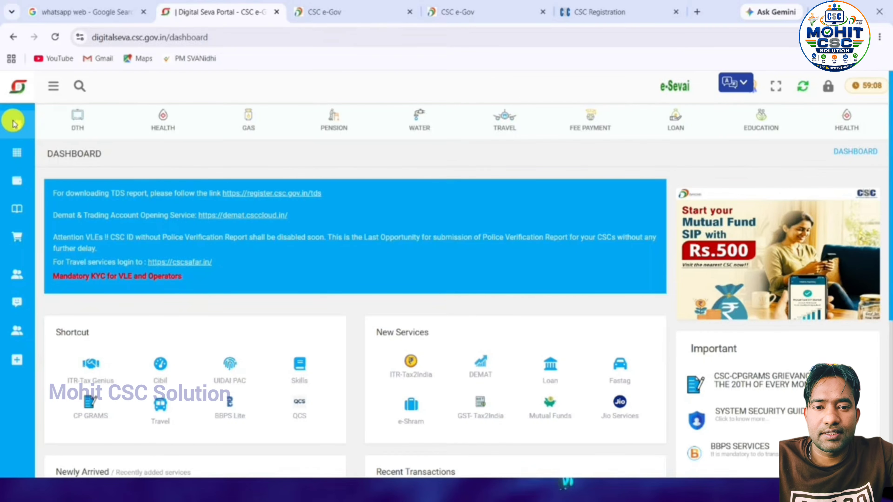
Step: Accept the guidelines and terms on the CSC Registration requirements page and start the VLE Registration form
left_click(586, 7)
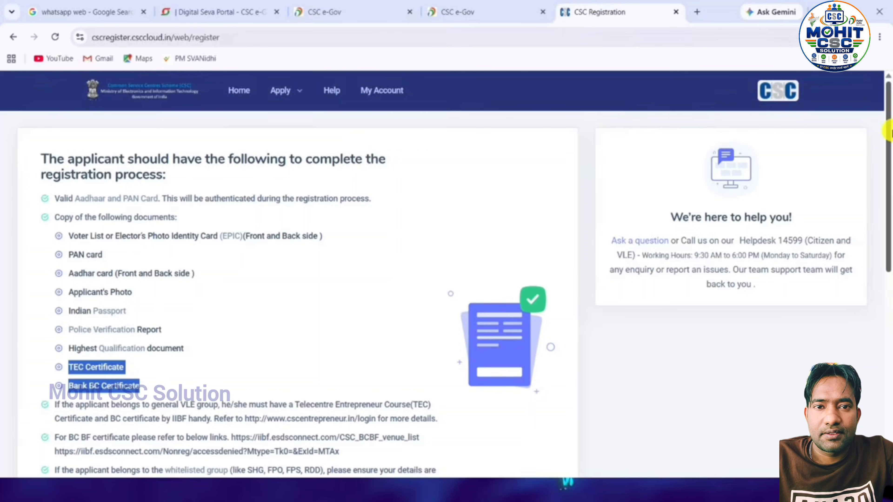
left_click_drag(884, 130, 887, 299)
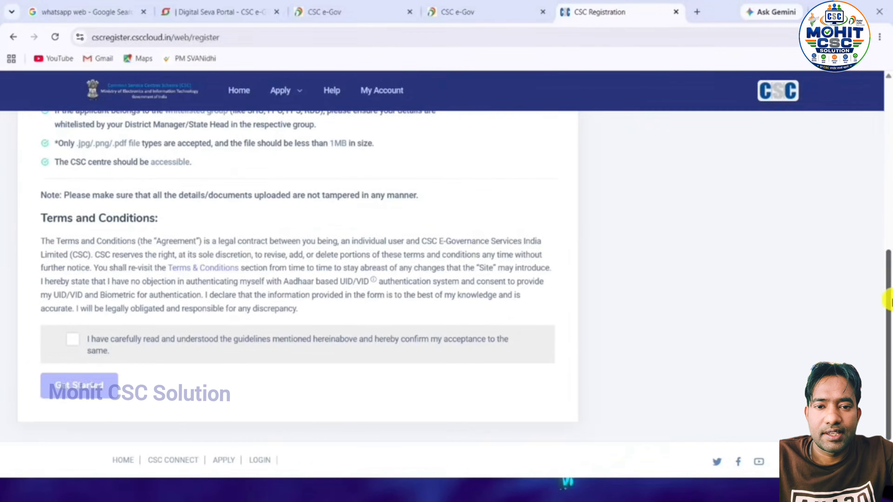
left_click(71, 341)
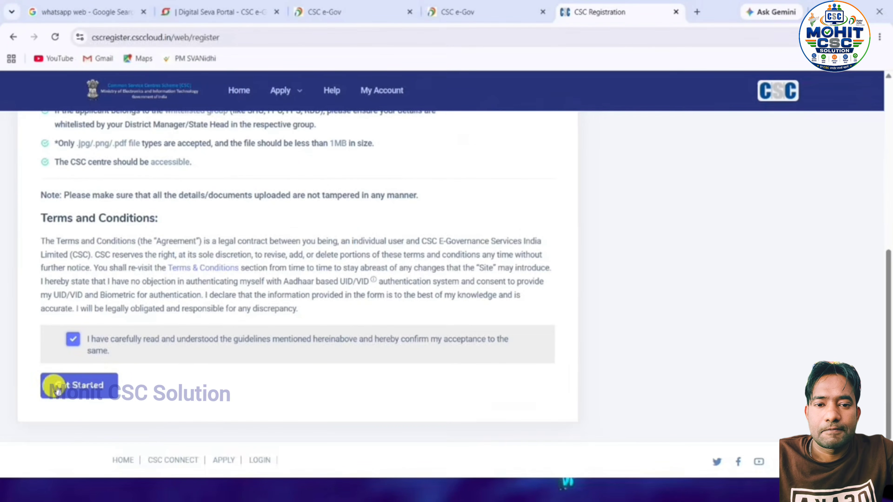
left_click(72, 390)
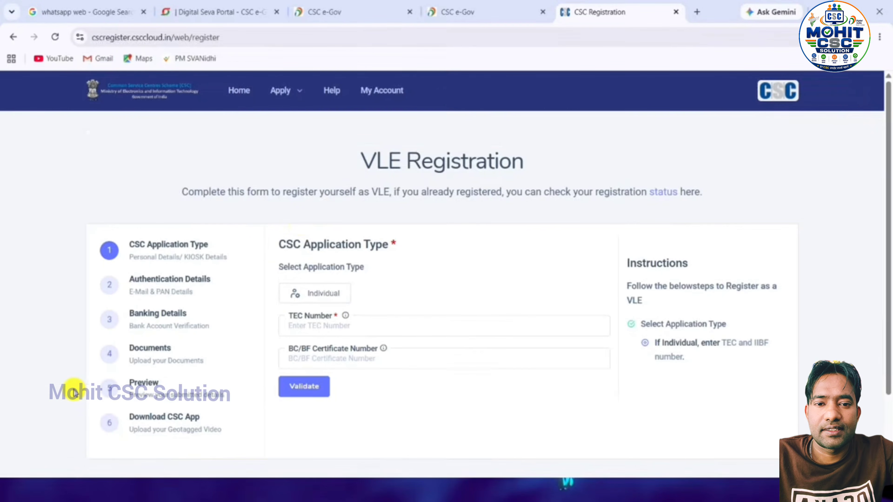
Step: Revisit the individual VLE registration notice and the CSC account login page, and return to the VLE Registration form
left_click(461, 8)
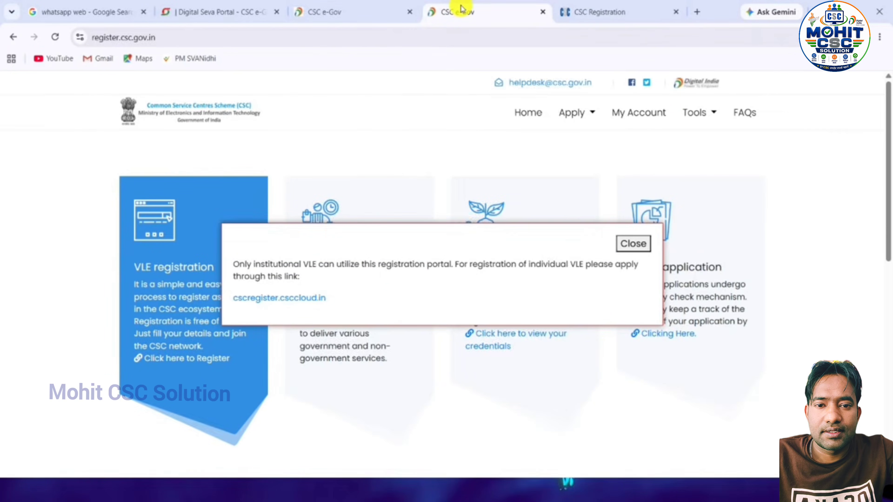
left_click(372, 10)
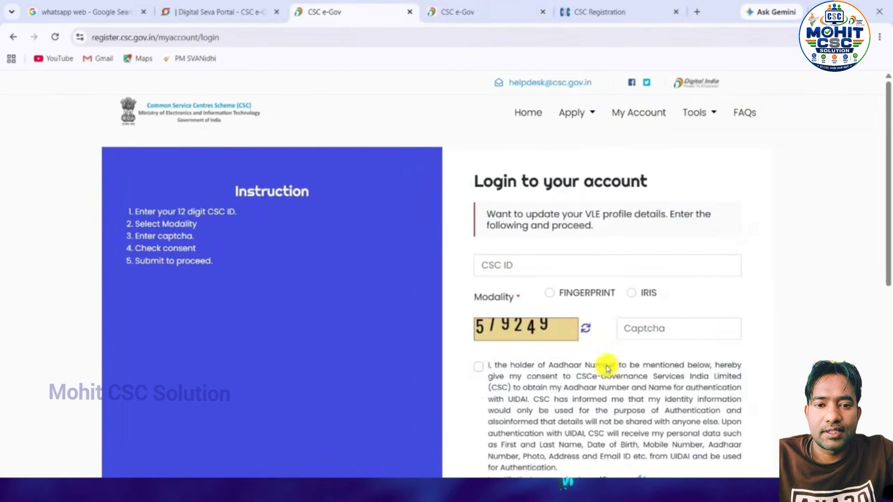
left_click(645, 12)
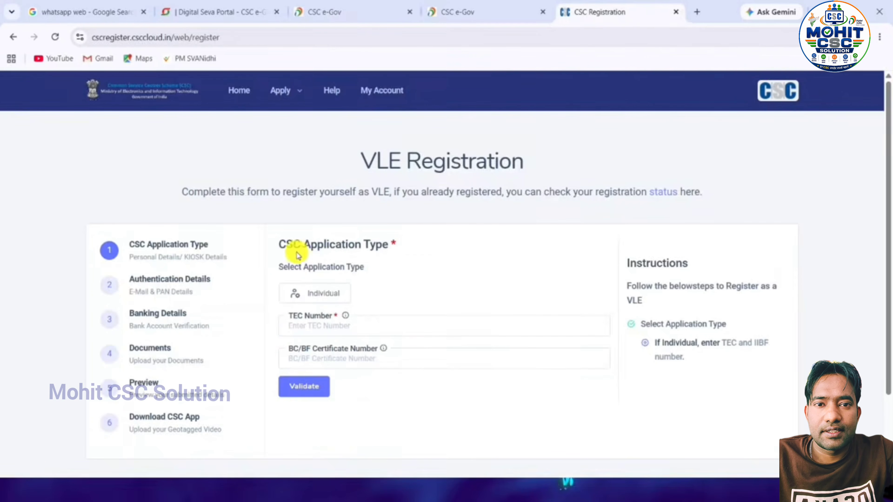